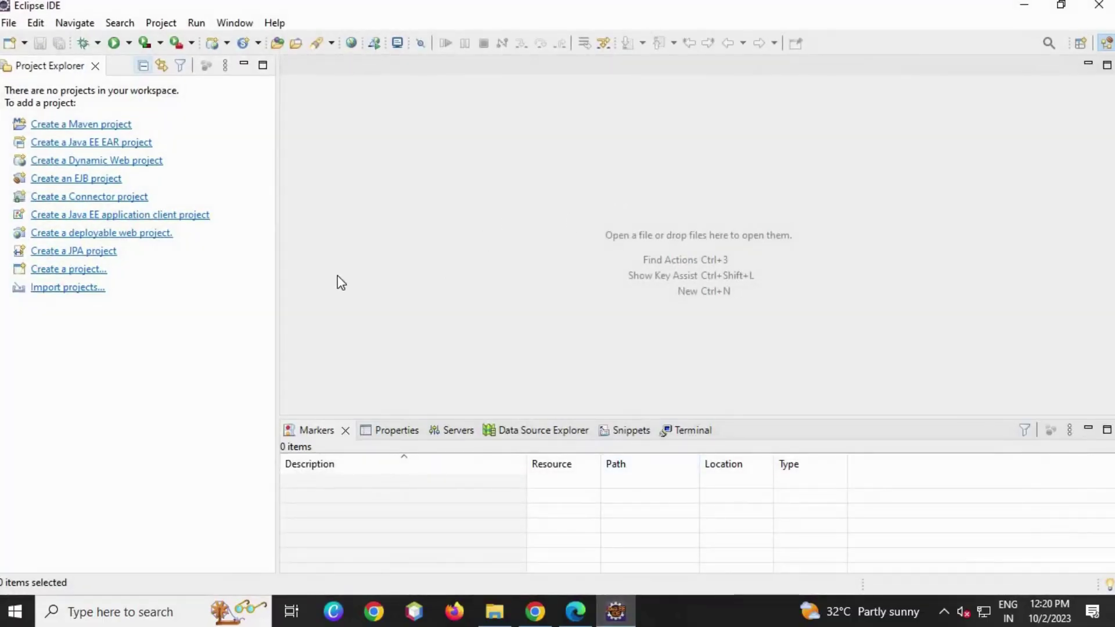
Open the File menu to reach the New submenu of project types.
{"action": "left_click", "coordinate": [9, 26]}
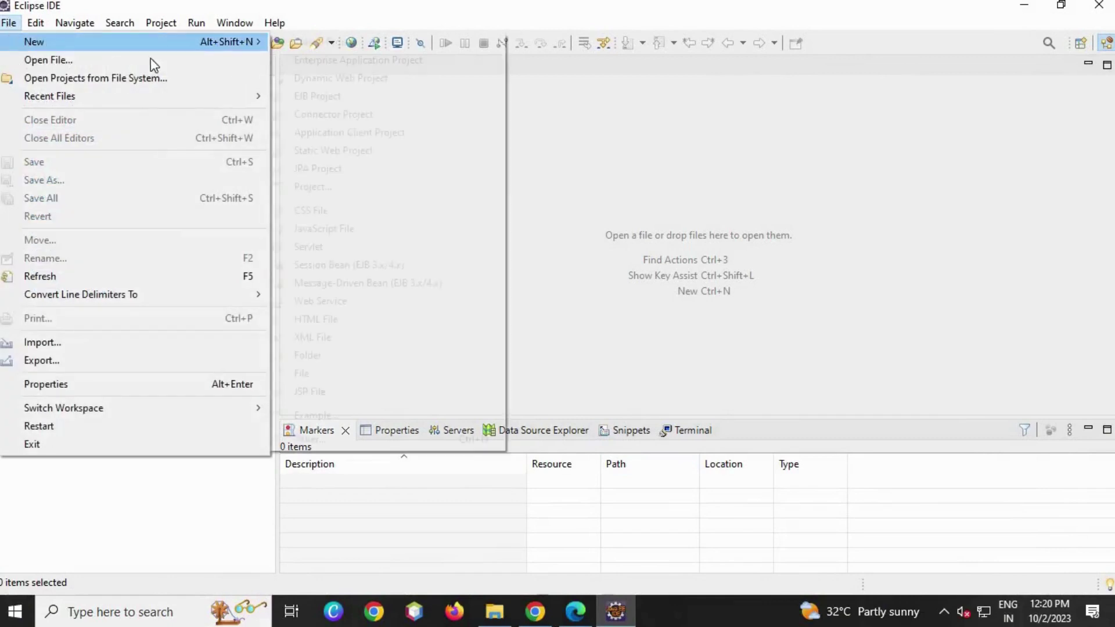
{"action": "mouse_move", "coordinate": [131, 42]}
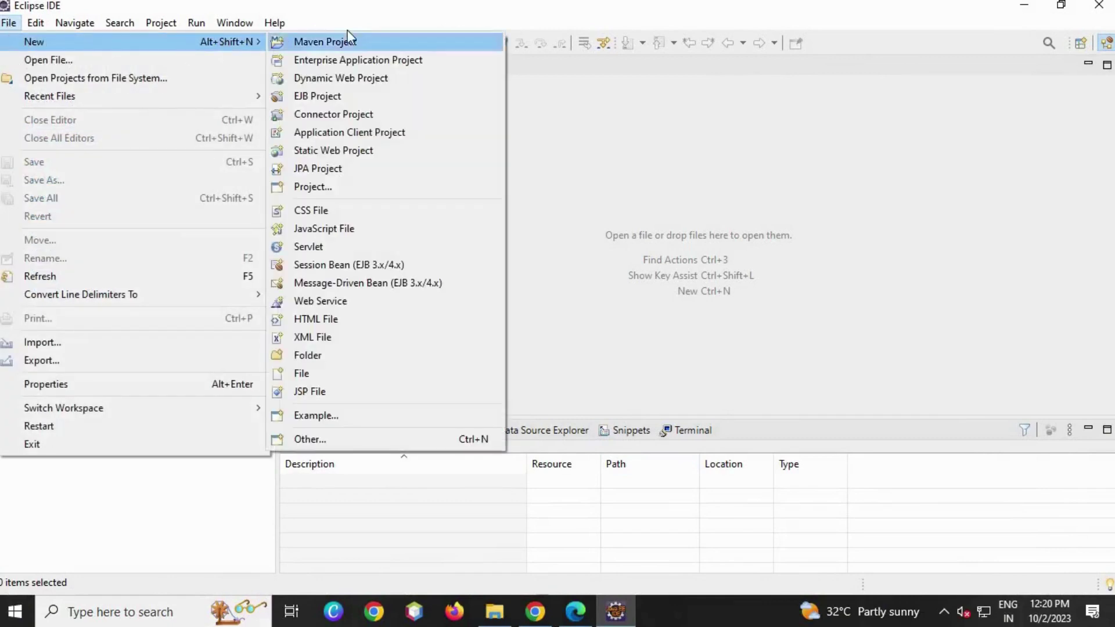
Start a new Maven project, keeping the default workspace location.
{"action": "left_click", "coordinate": [345, 42]}
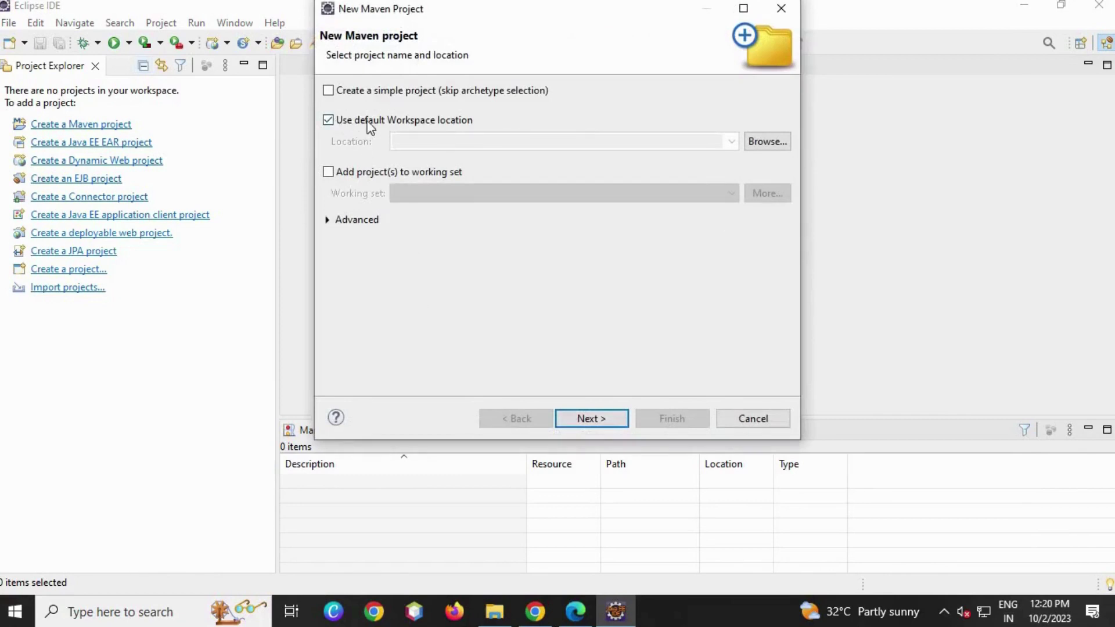
{"action": "left_click", "coordinate": [431, 123]}
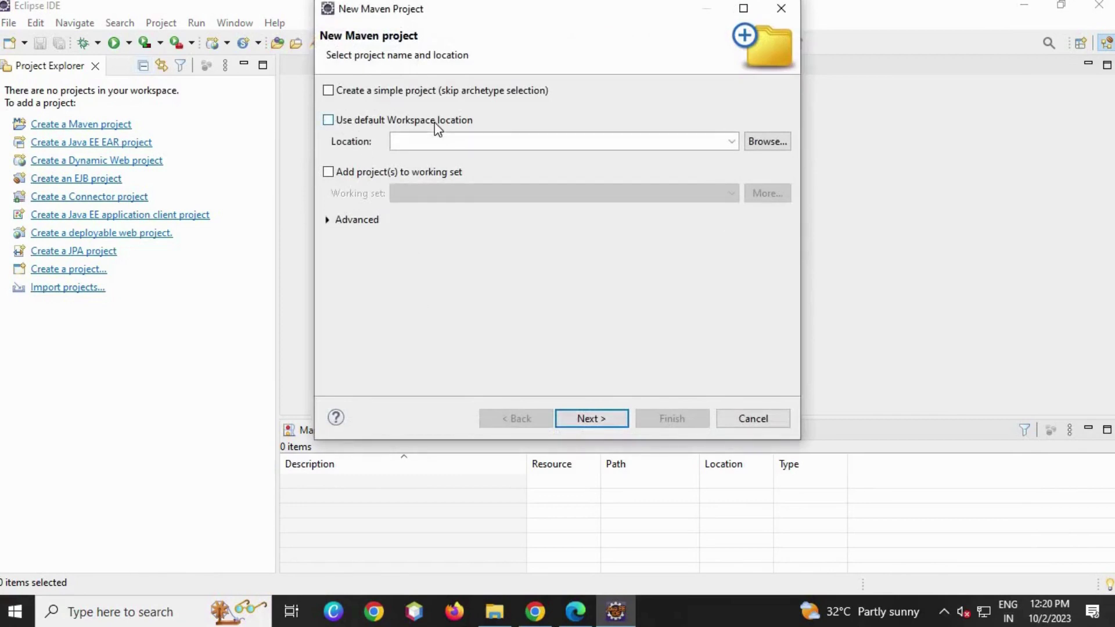
{"action": "left_click", "coordinate": [330, 121]}
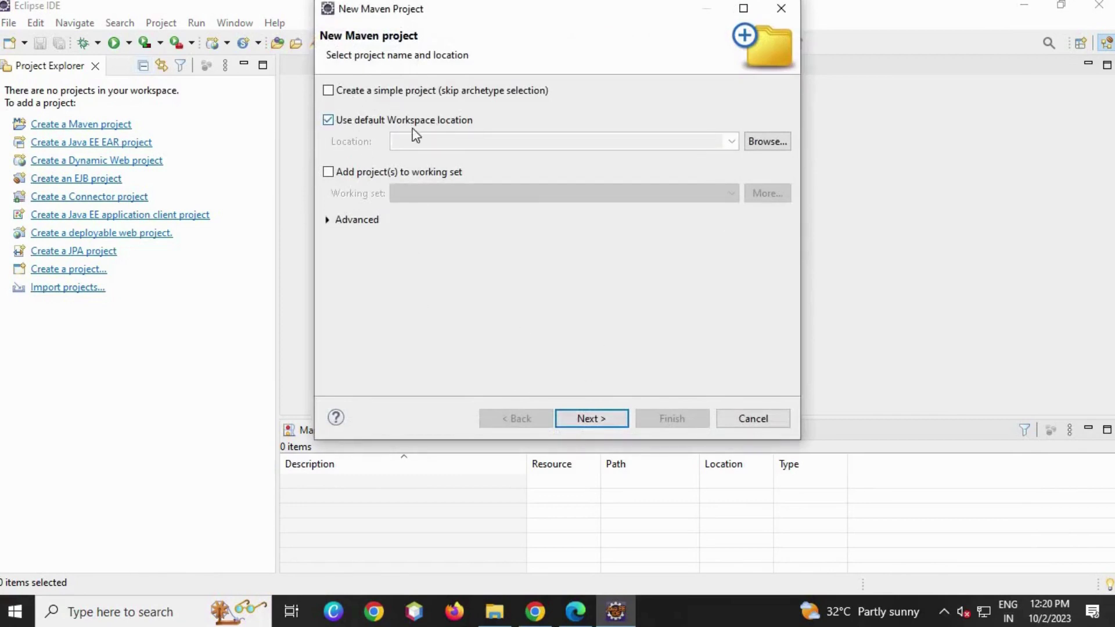
{"action": "left_click", "coordinate": [598, 417]}
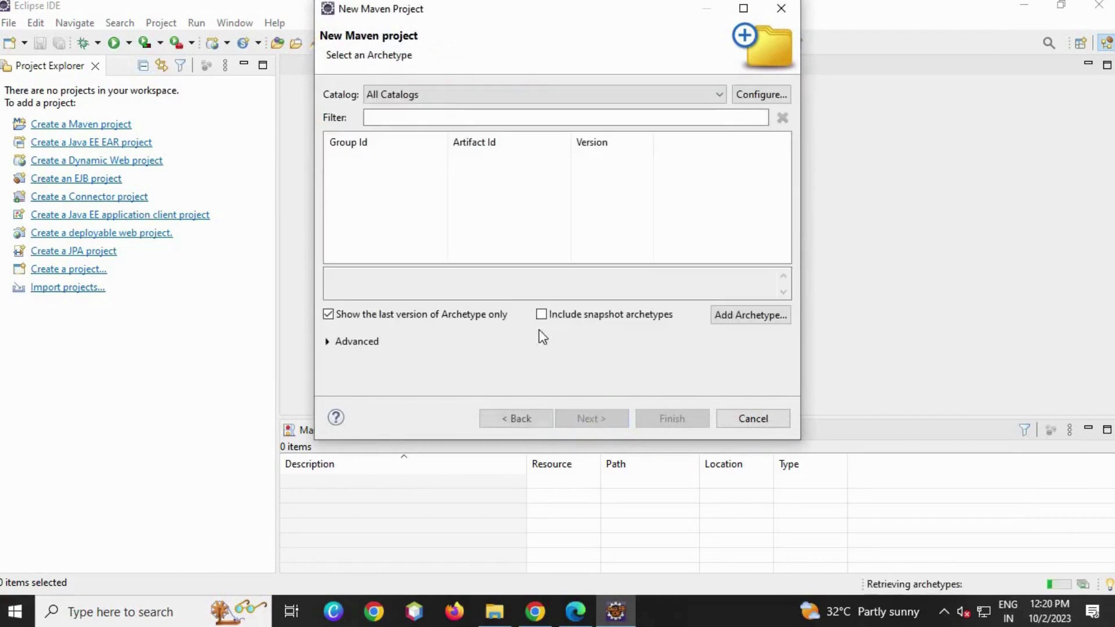
Choose the maven-archetype-quickstart archetype from the Internal catalog.
{"action": "left_click", "coordinate": [416, 105]}
{"action": "left_click", "coordinate": [413, 121]}
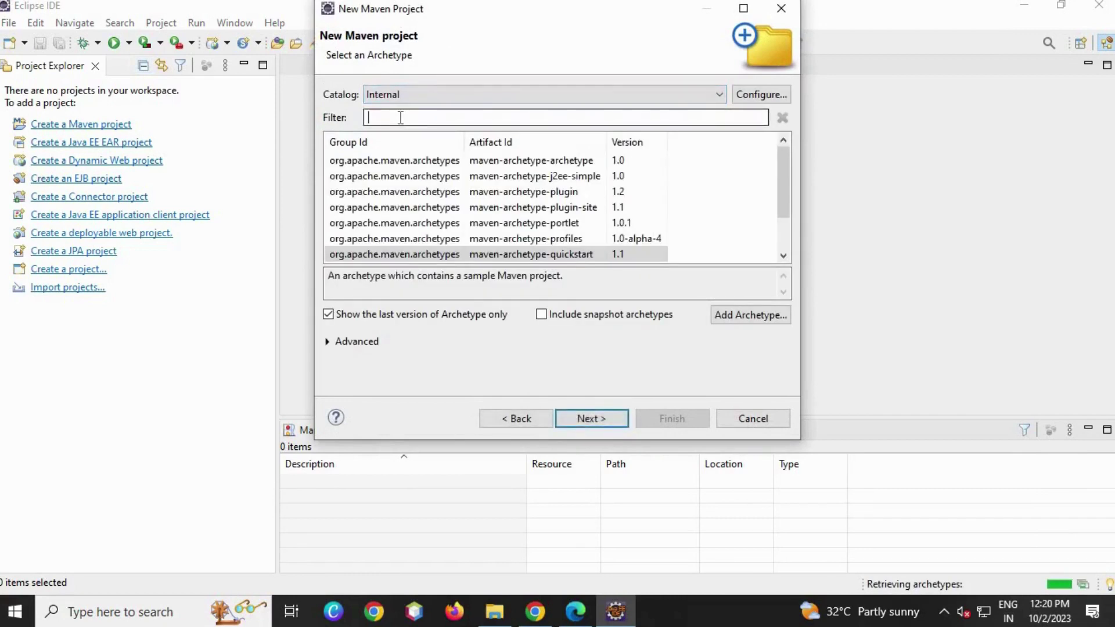
{"action": "scroll", "coordinate": [559, 218], "scroll_direction": "down", "scroll_amount": 1}
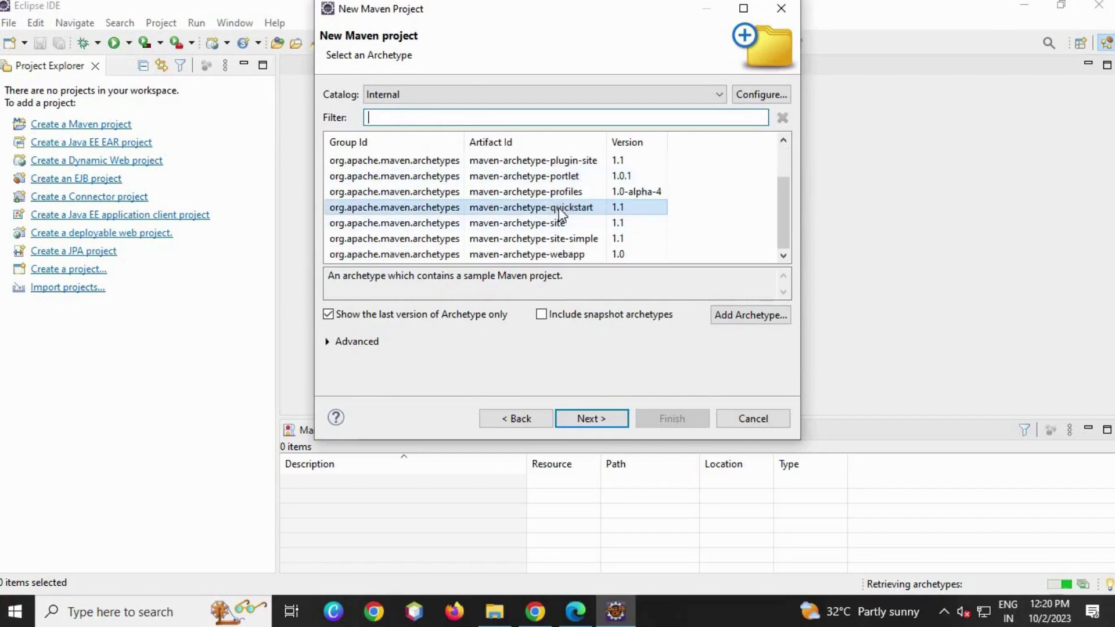
{"action": "left_click", "coordinate": [558, 207]}
Enter Group Id com.raina and Artifact Id springcore, then finish the wizard.
{"action": "left_click", "coordinate": [612, 424]}
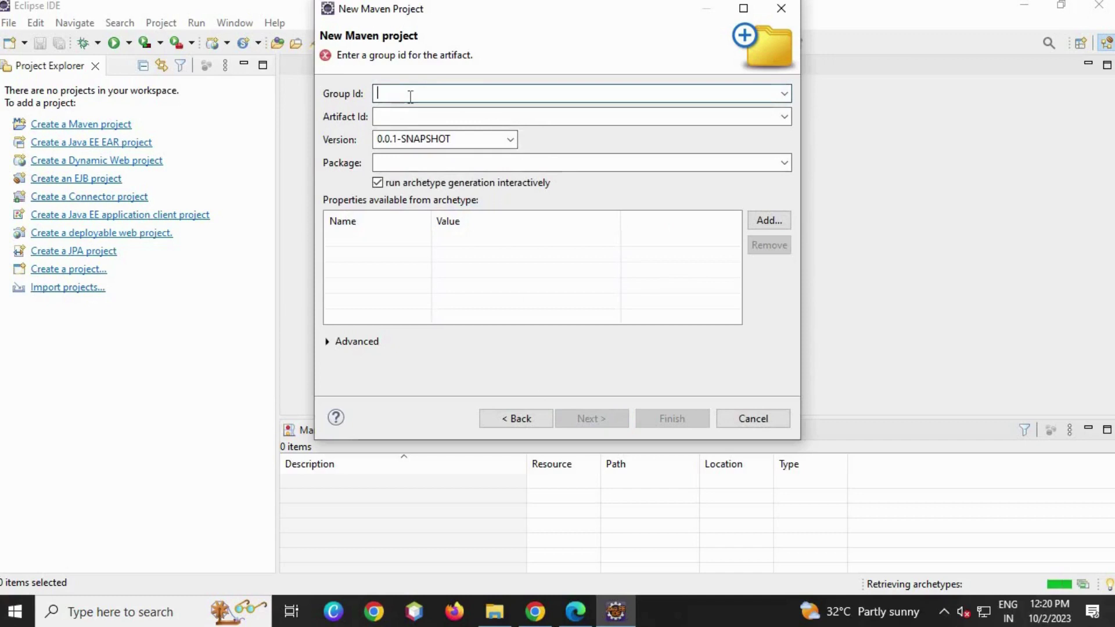
{"action": "type", "text": "co"}
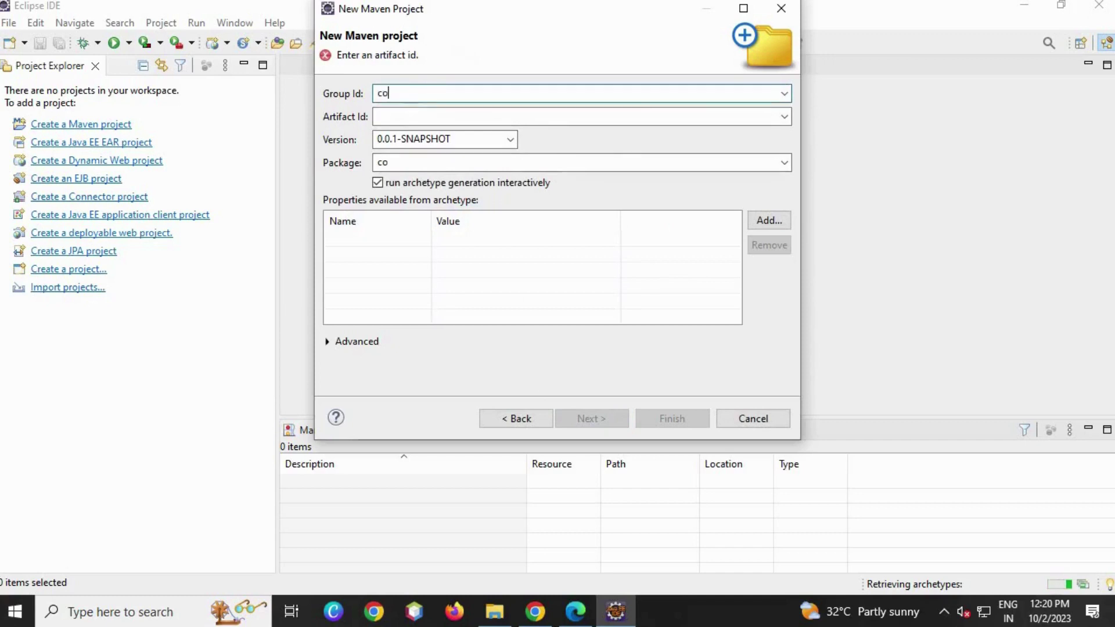
{"action": "type", "text": "m.ra"}
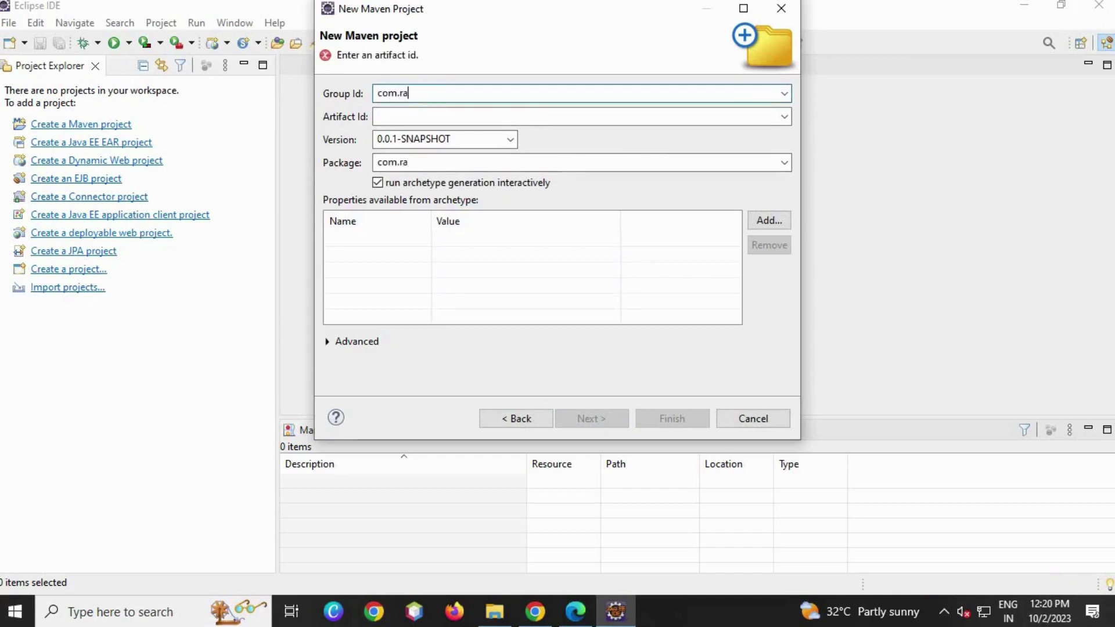
{"action": "type", "text": "ina"}
{"action": "left_click", "coordinate": [392, 116]}
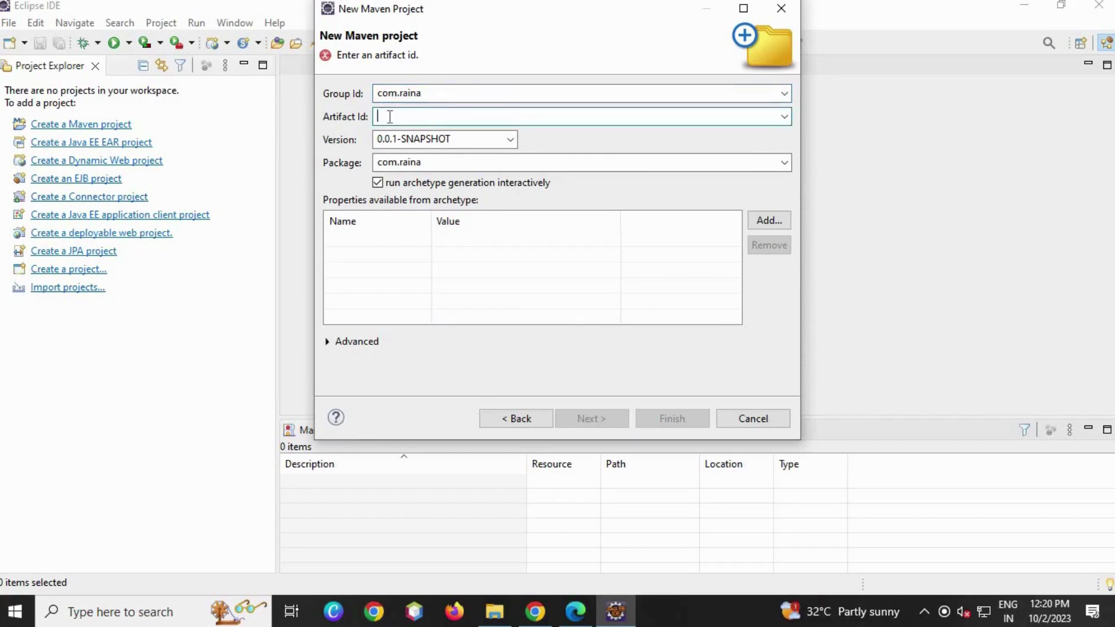
{"action": "type", "text": "s"}
{"action": "key", "text": "BackSpace"}
{"action": "type", "text": "p"}
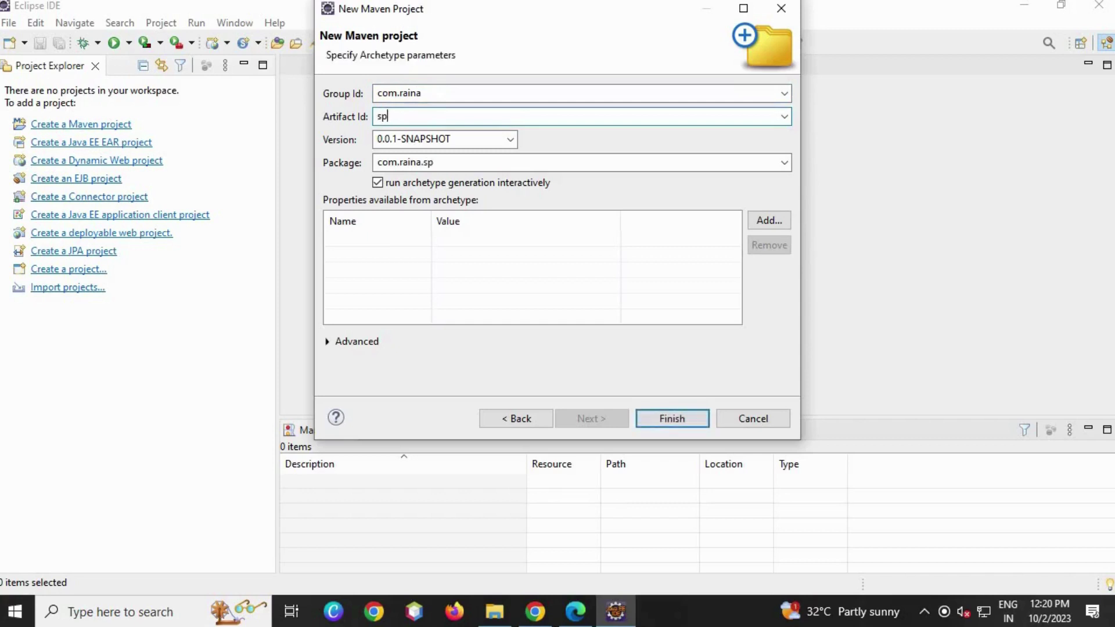
{"action": "type", "text": "ringc"}
{"action": "type", "text": "ore"}
{"action": "left_click", "coordinate": [689, 417]}
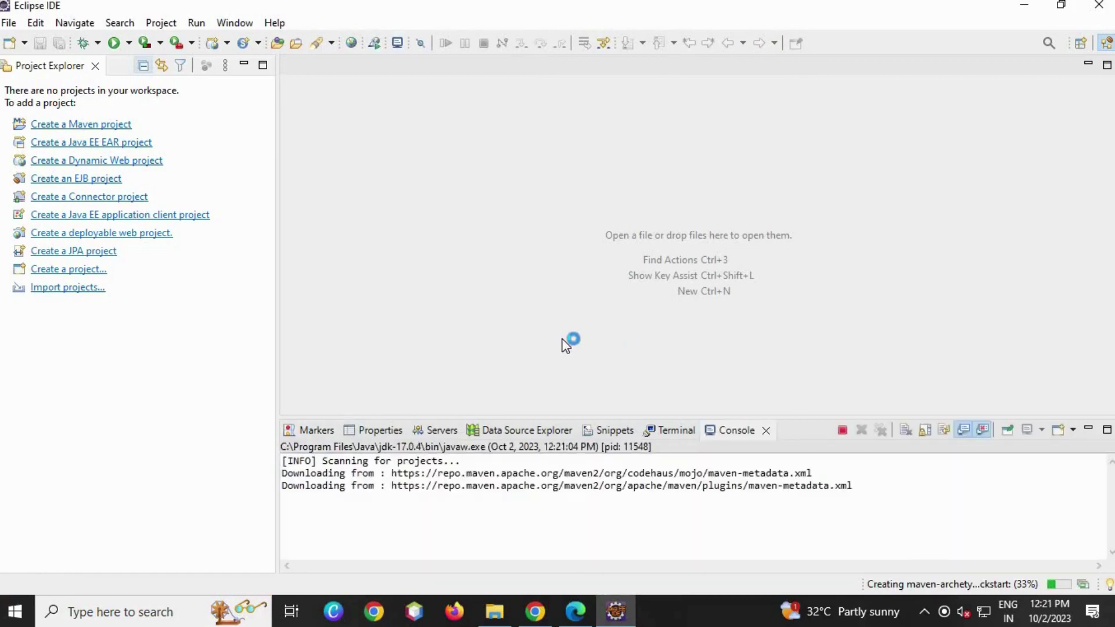
Answer y to Maven's confirmation in the maximized console and highlight BUILD SUCCESS.
{"action": "double_click", "coordinate": [738, 430]}
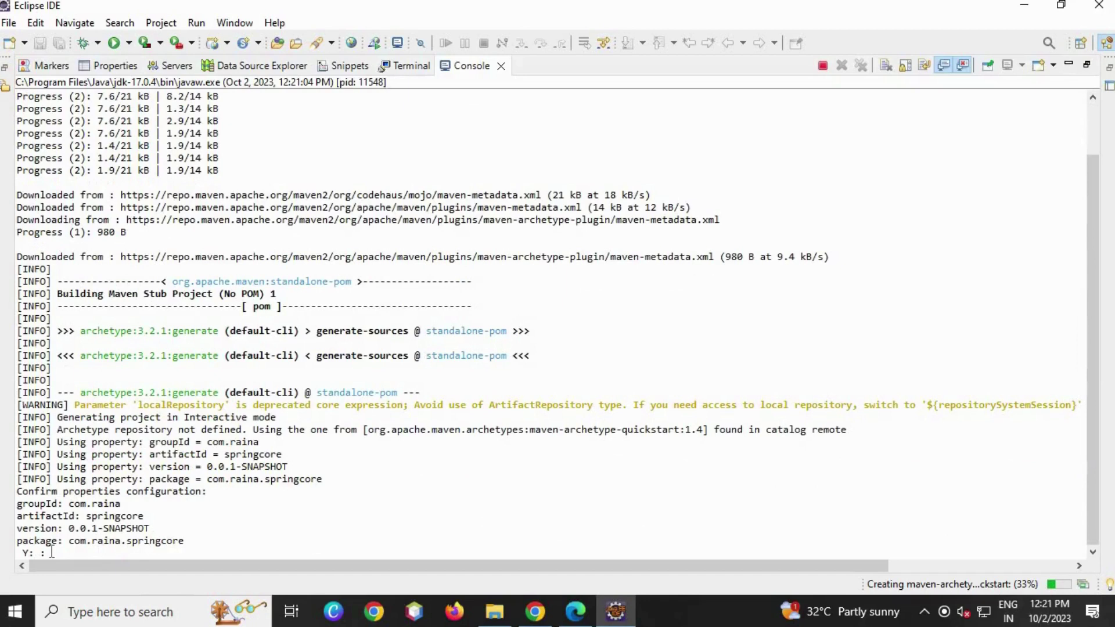
{"action": "left_click_drag", "start_coordinate": [56, 554], "coordinate": [18, 552]}
{"action": "left_click", "coordinate": [67, 555]}
{"action": "type", "text": "y"}
{"action": "key", "text": "Return"}
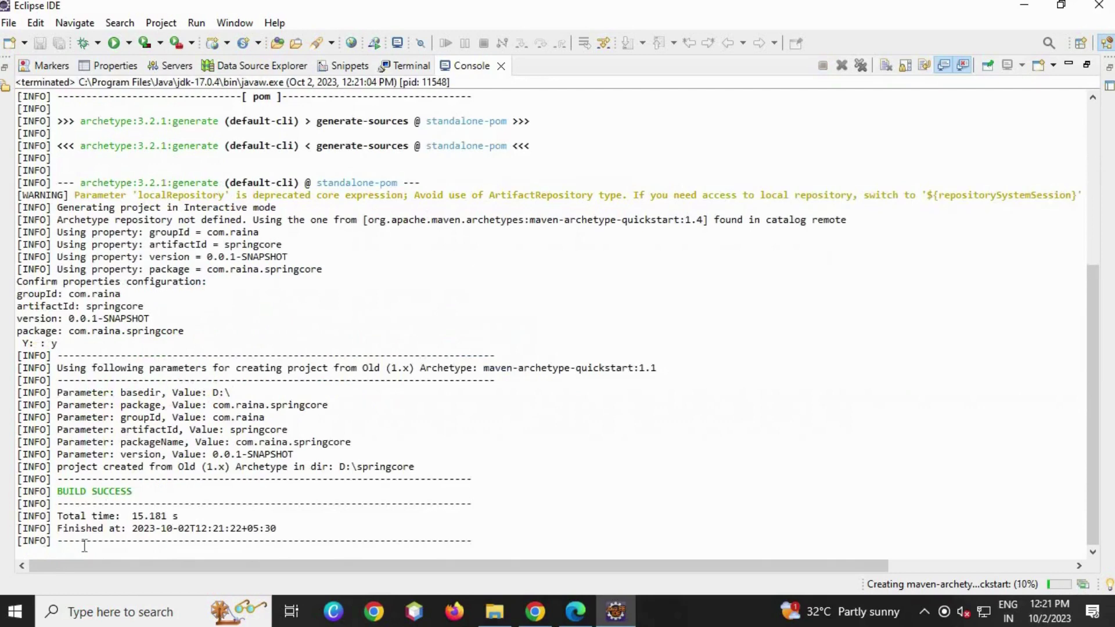
{"action": "left_click_drag", "start_coordinate": [91, 501], "coordinate": [159, 490]}
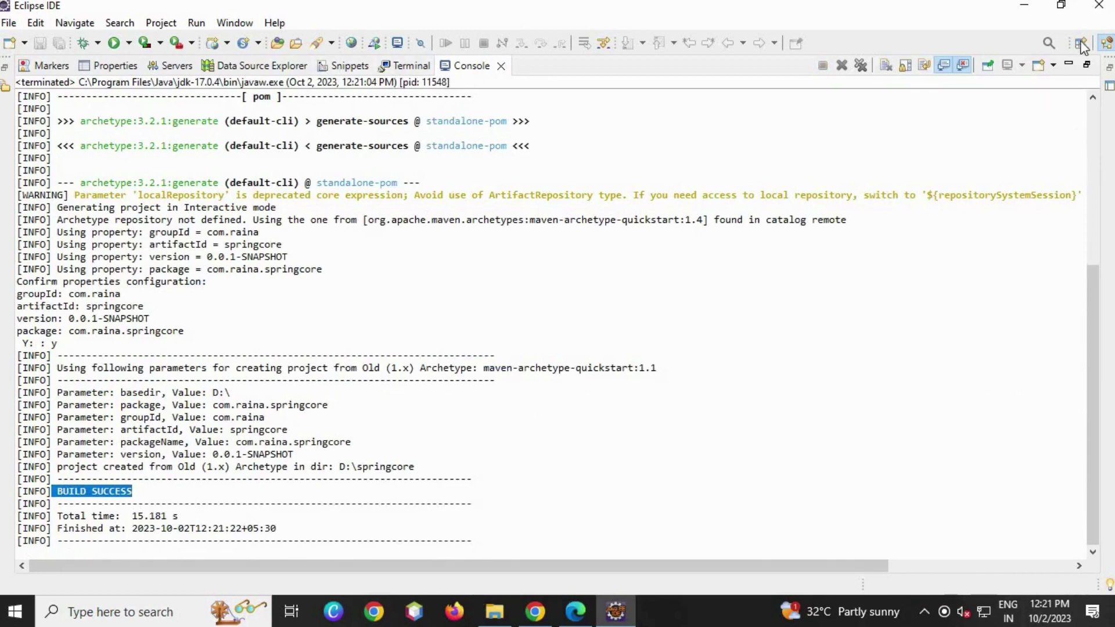
Expand springcore > src/main/java > com.raina.springcore, open App.java and select 'class App'.
{"action": "left_click", "coordinate": [1071, 66]}
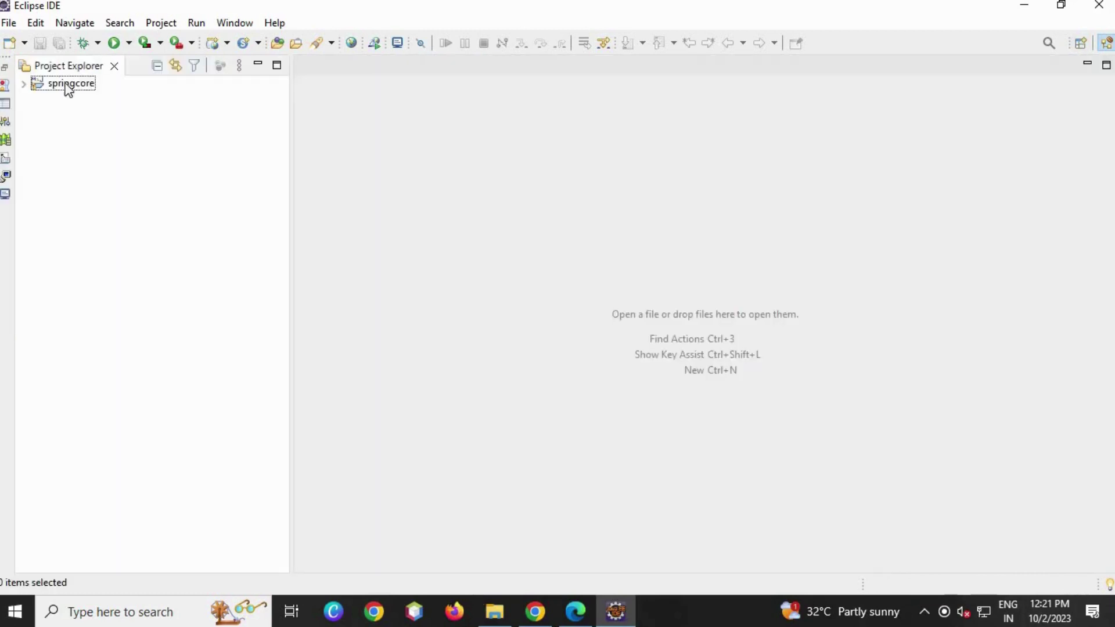
{"action": "left_click", "coordinate": [23, 84]}
{"action": "left_click", "coordinate": [38, 98]}
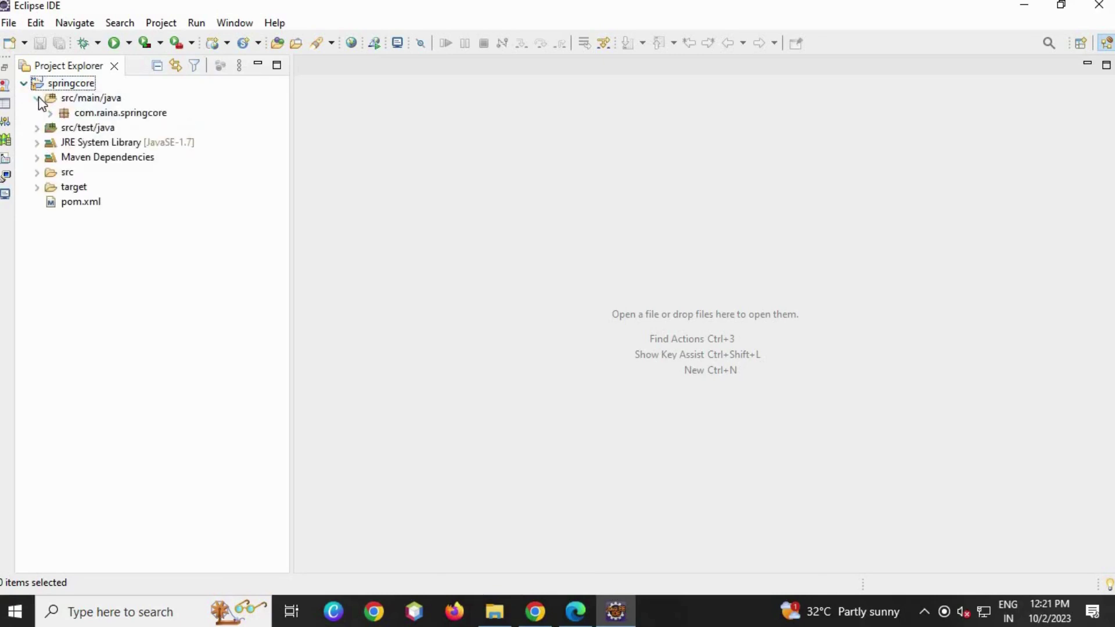
{"action": "left_click", "coordinate": [49, 114]}
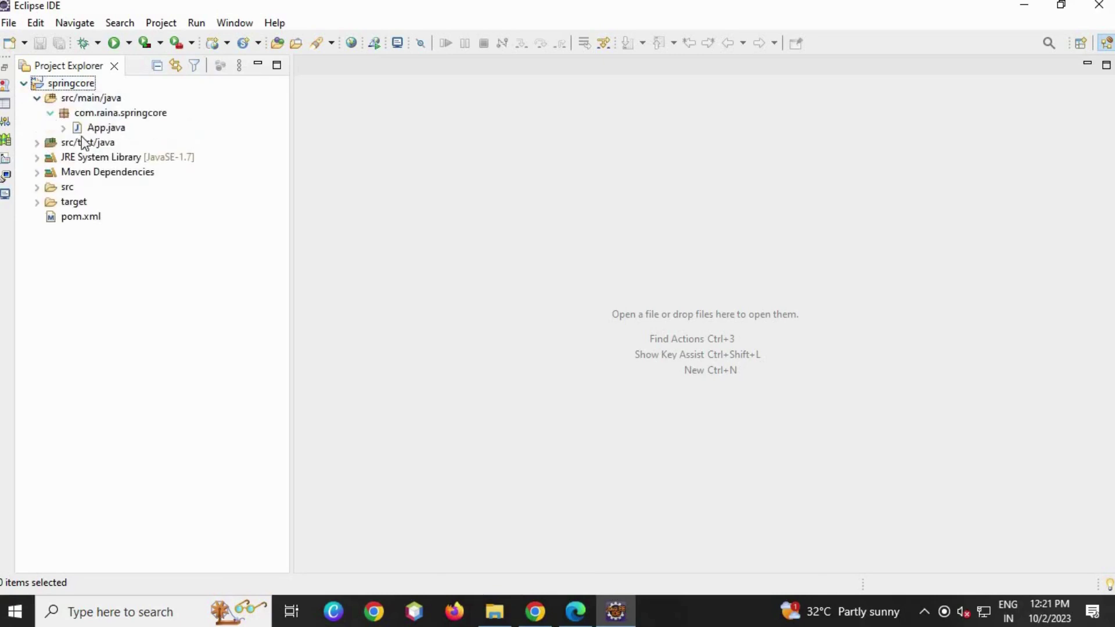
{"action": "double_click", "coordinate": [120, 128]}
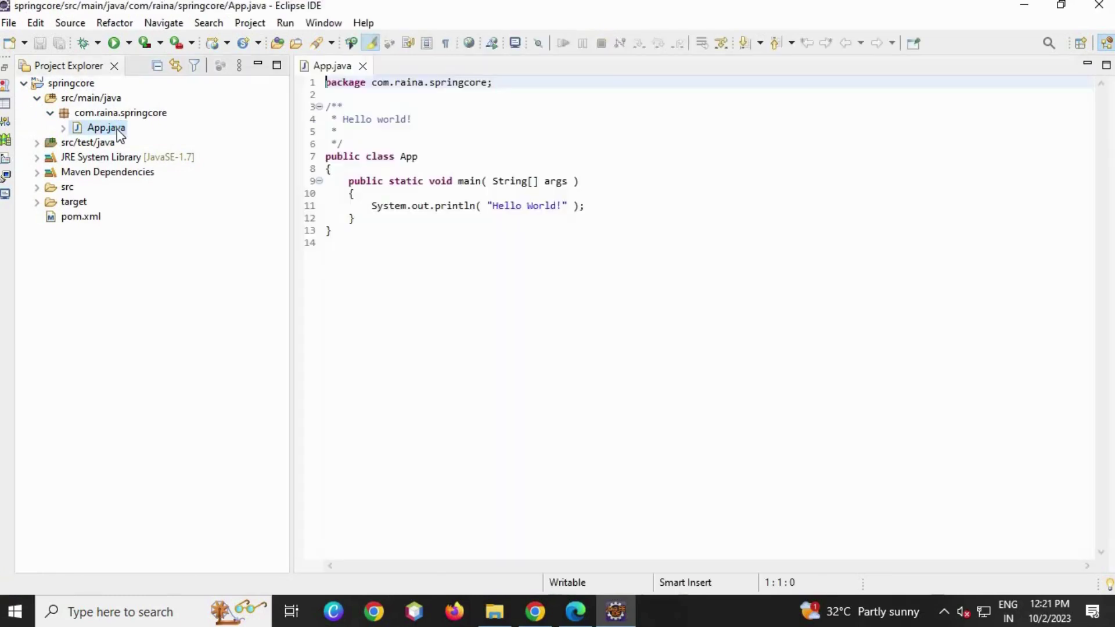
{"action": "left_click_drag", "start_coordinate": [366, 157], "coordinate": [418, 157]}
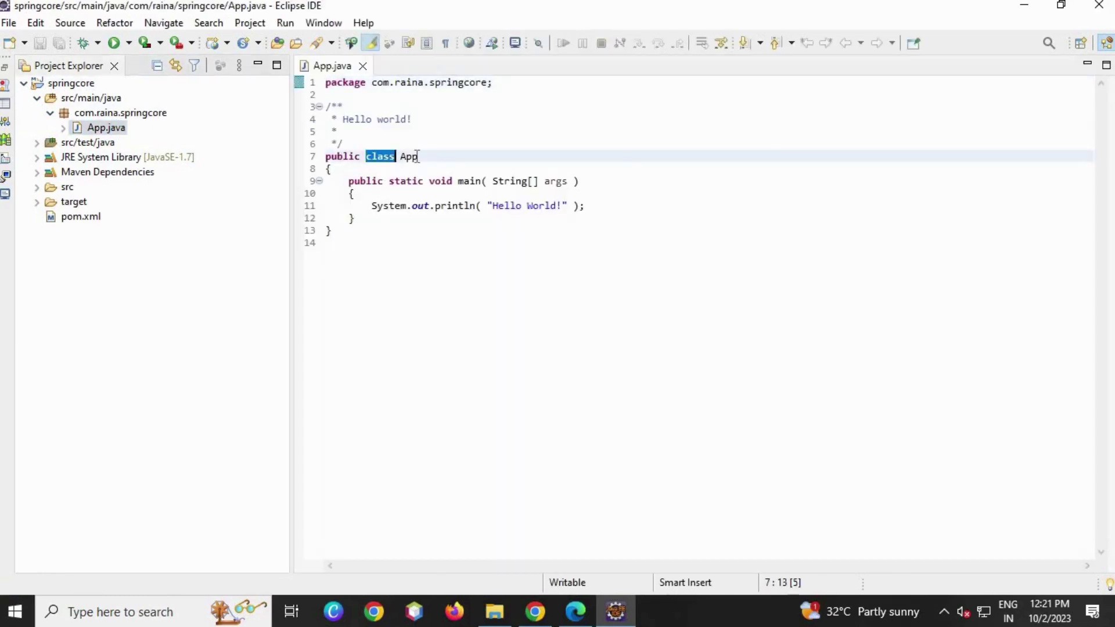
Run App as a Java Application, highlight the printed 'Hello World!', and return to the editor.
{"action": "right_click", "coordinate": [582, 226]}
{"action": "mouse_move", "coordinate": [620, 507]}
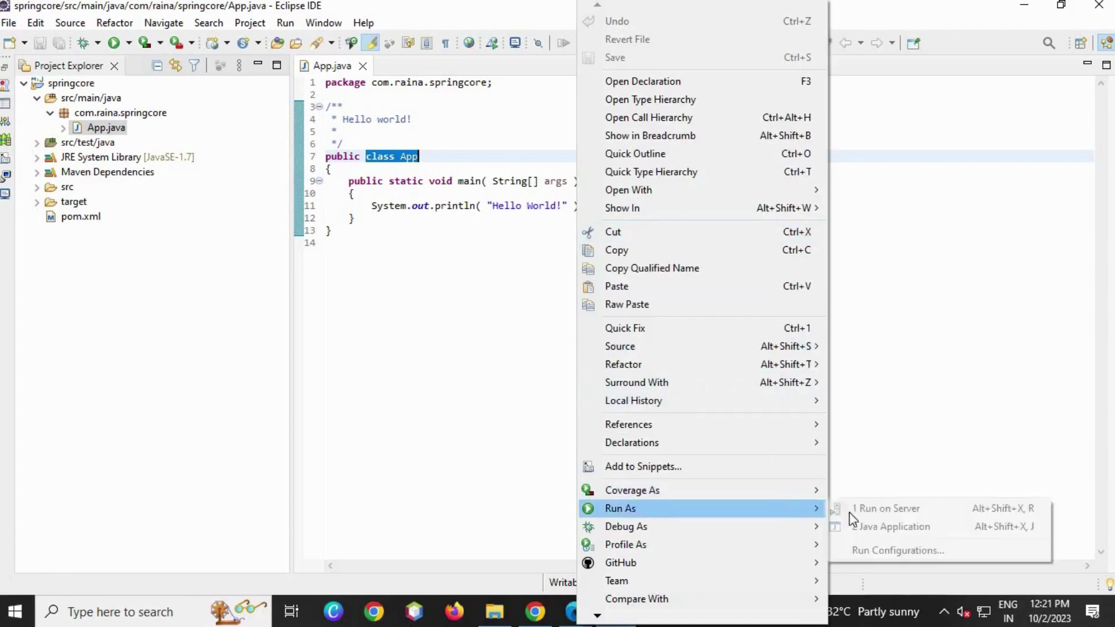
{"action": "left_click", "coordinate": [882, 525]}
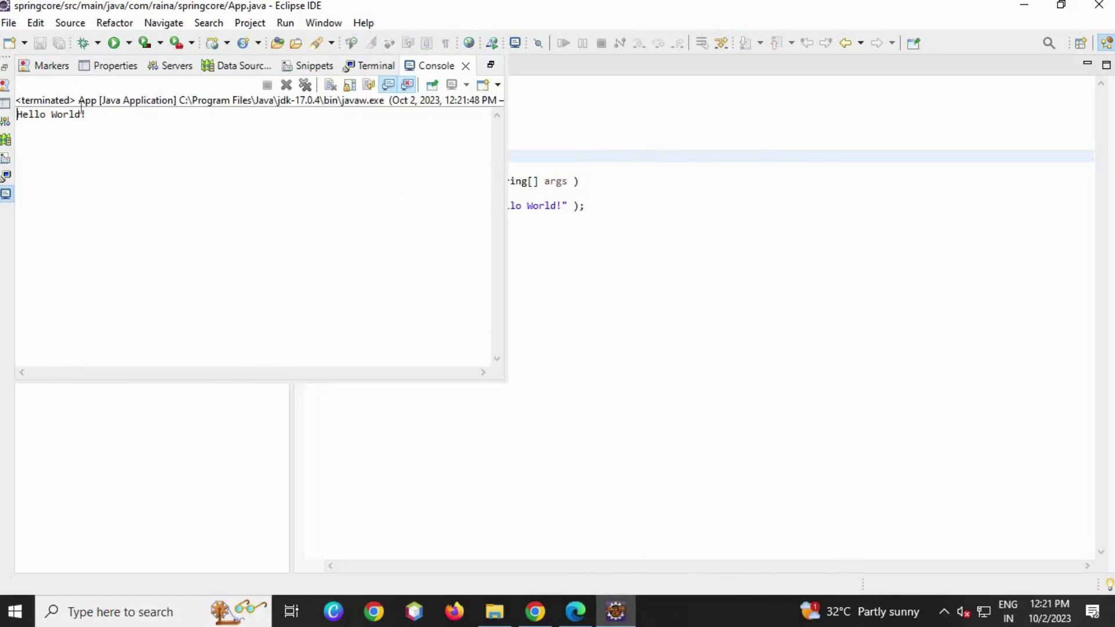
{"action": "left_click_drag", "start_coordinate": [85, 115], "coordinate": [15, 114]}
{"action": "left_click", "coordinate": [763, 405]}
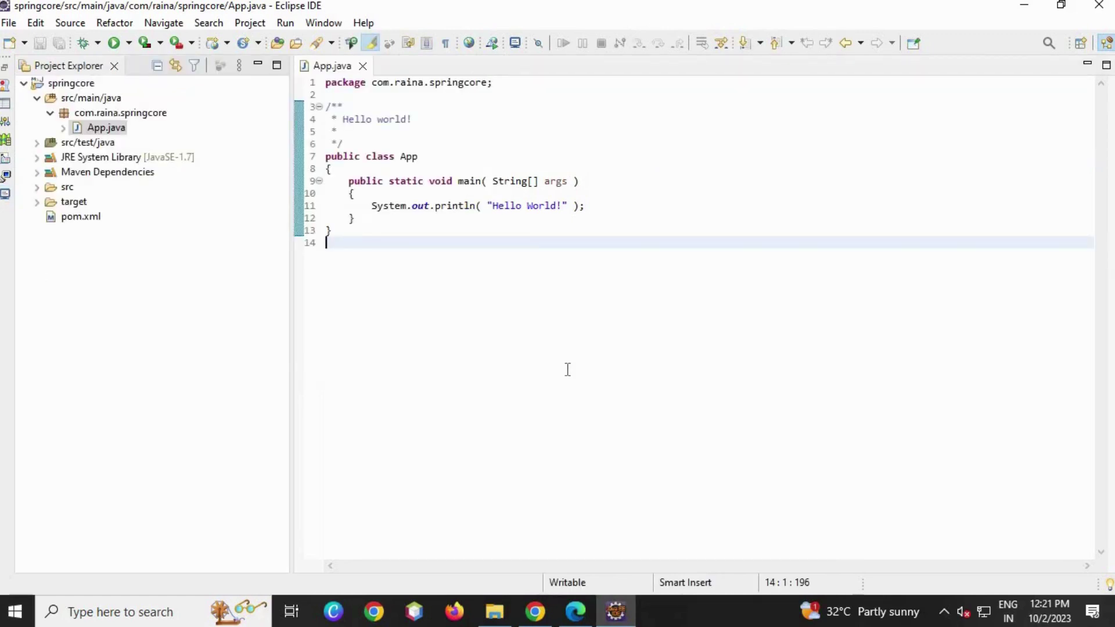
Open pom.xml and add a blank line after the junit dependency.
{"action": "left_click", "coordinate": [87, 218]}
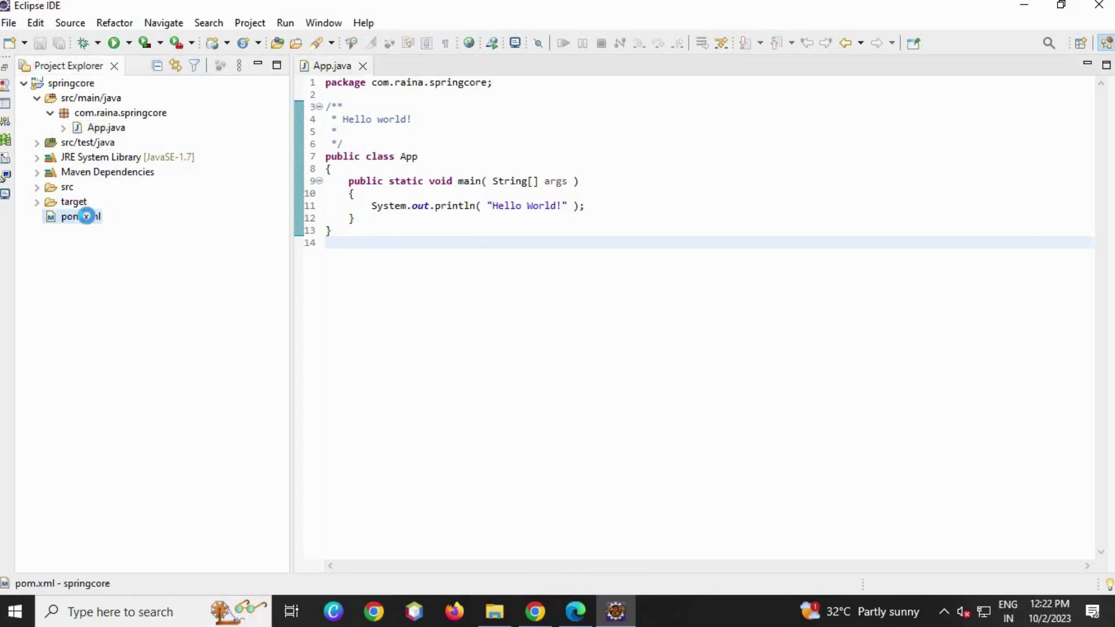
{"action": "double_click", "coordinate": [86, 218]}
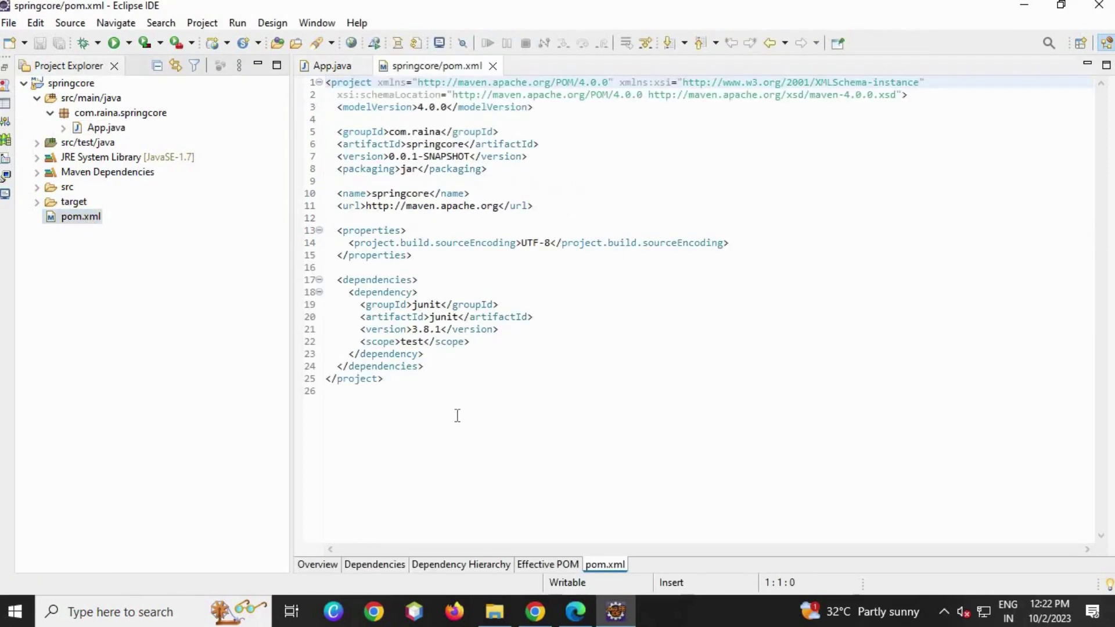
{"action": "left_click_drag", "start_coordinate": [450, 402], "coordinate": [367, 255]}
{"action": "key", "text": "ctrl+a"}
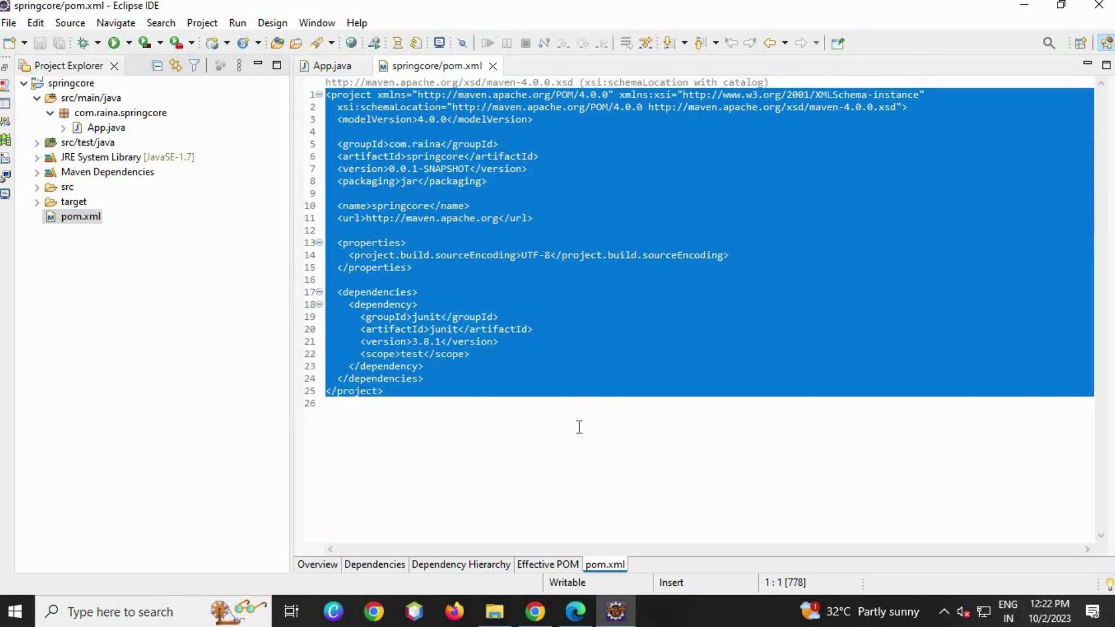
{"action": "left_click", "coordinate": [575, 415]}
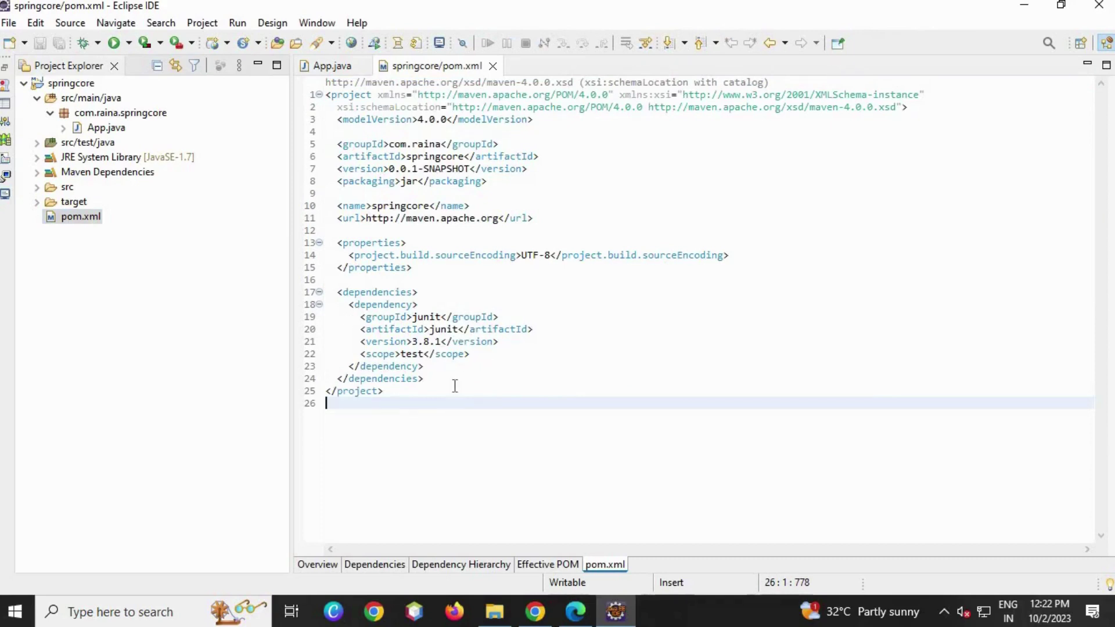
{"action": "left_click", "coordinate": [451, 365]}
{"action": "key", "text": "Return"}
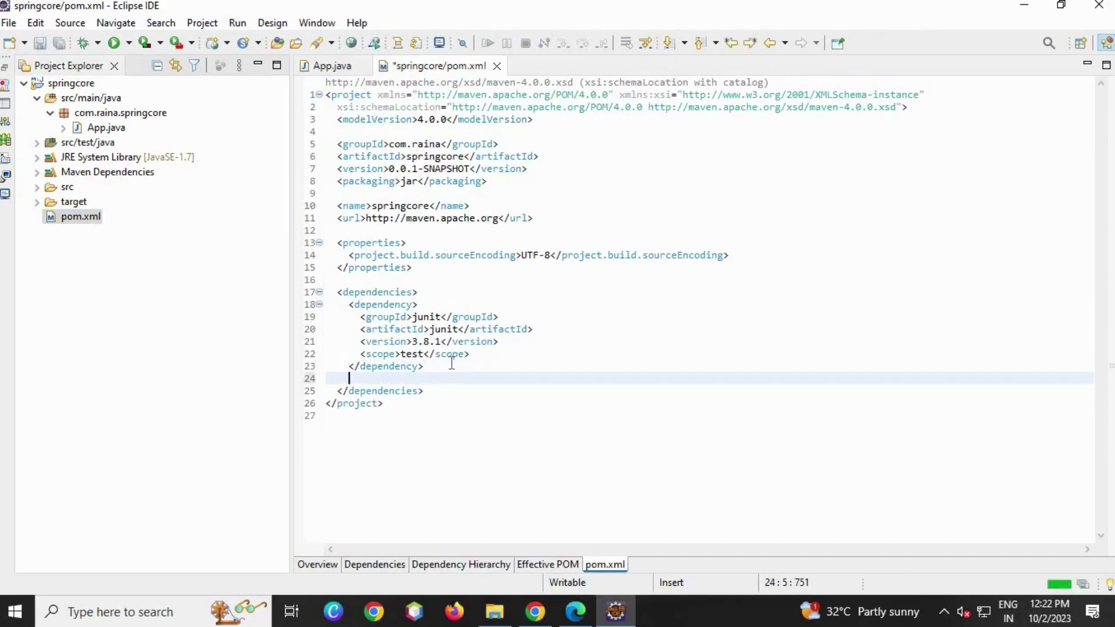
Expand Maven Dependencies to show junit-3.8.1.jar and open a maximized new browser tab.
{"action": "left_click", "coordinate": [37, 172]}
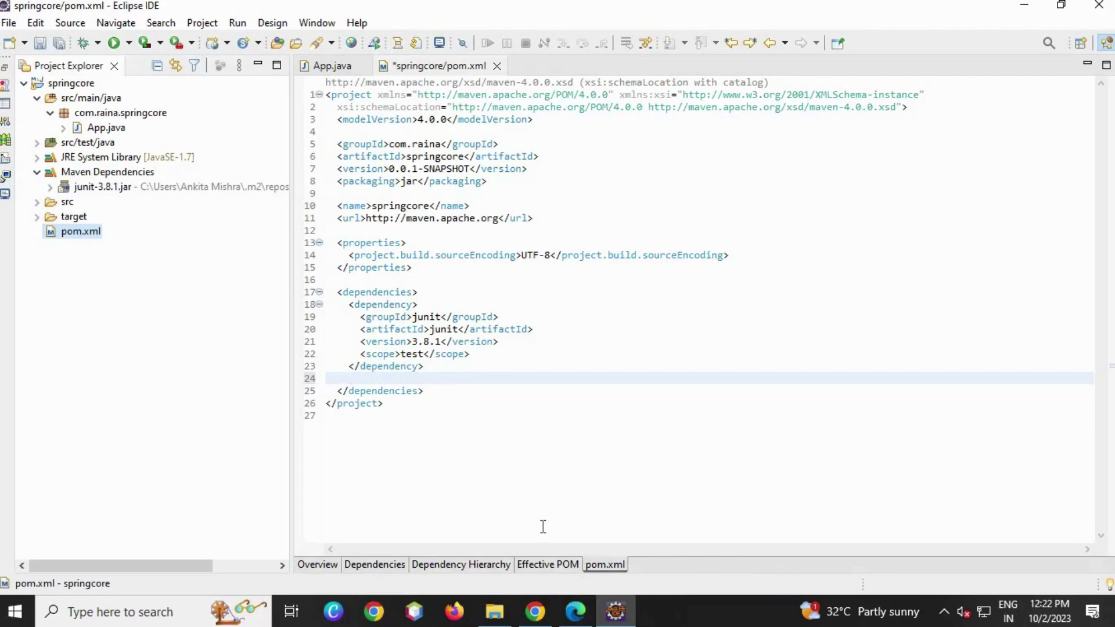
{"action": "left_click", "coordinate": [373, 611]}
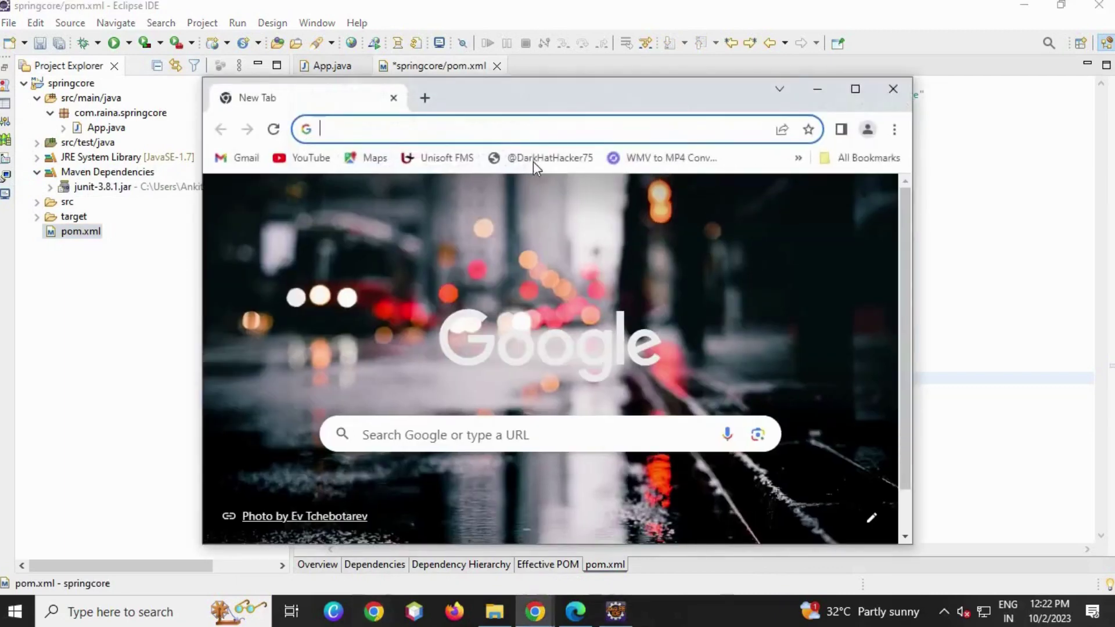
{"action": "left_click", "coordinate": [854, 90]}
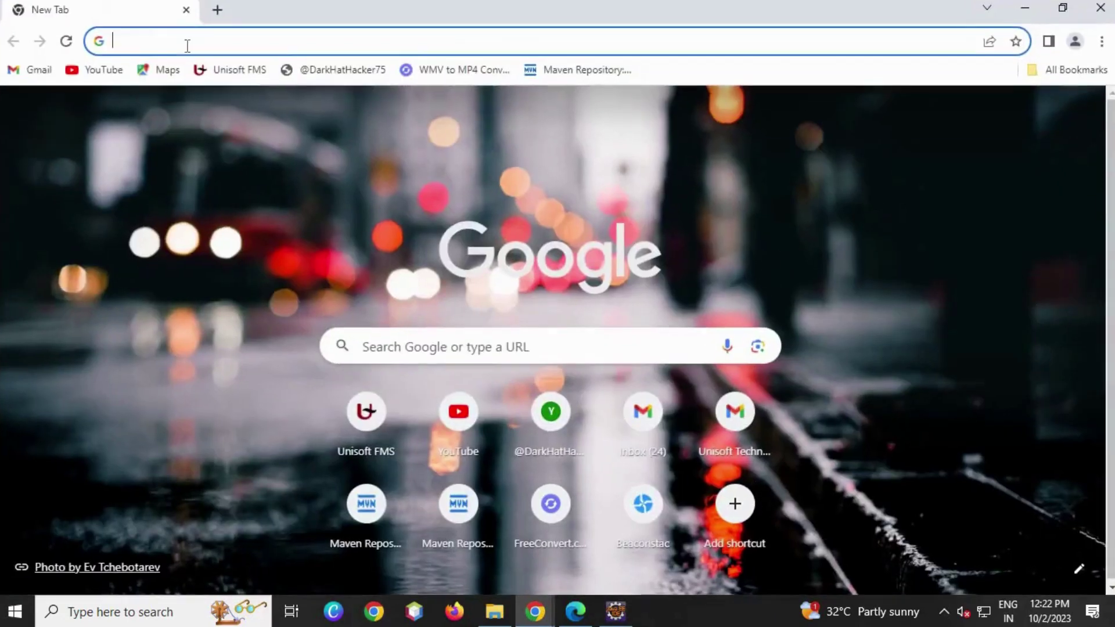